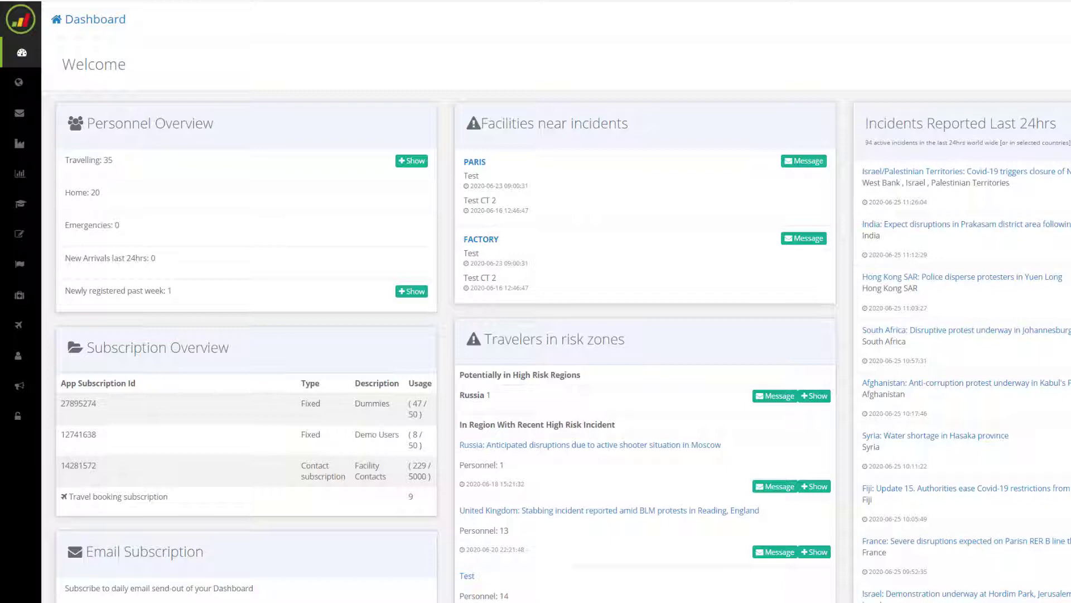
# - Enter the Travel Approval module from the left sidebar lock icon
pyautogui.click(25, 418)
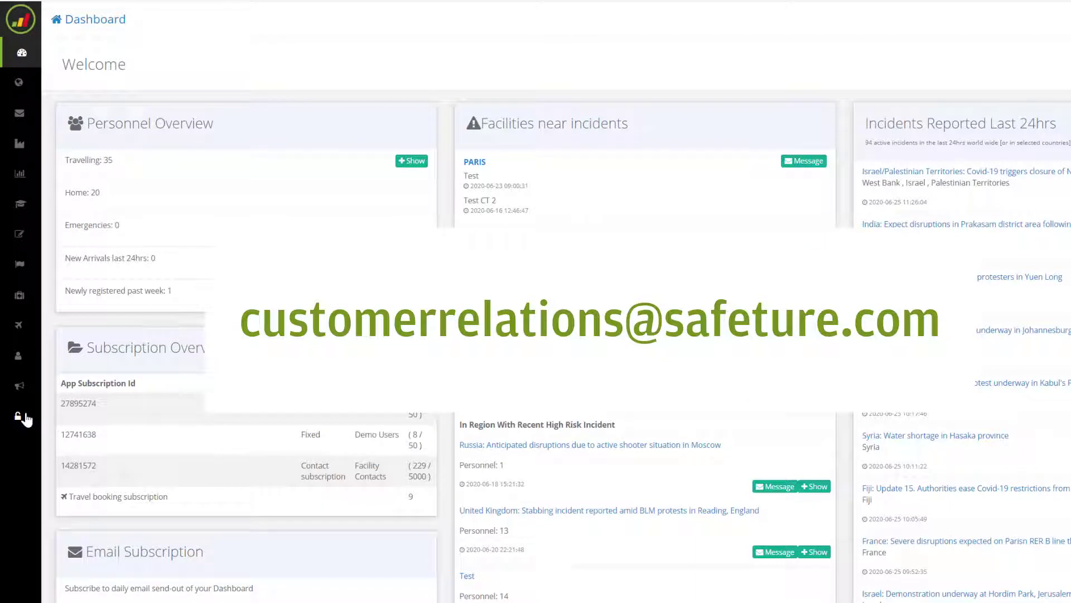
pyautogui.click(20, 416)
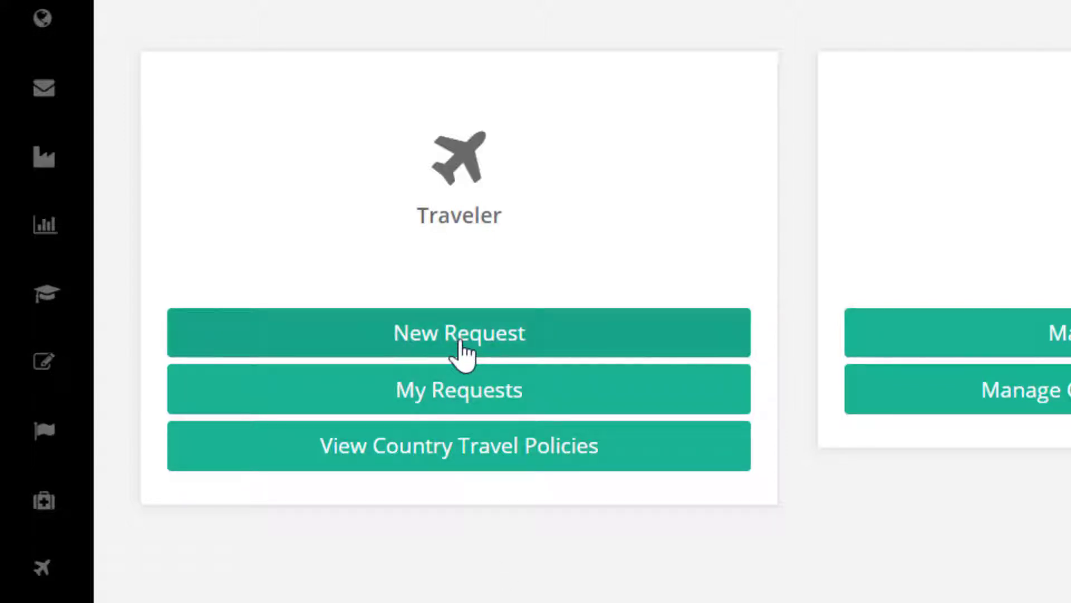
# - Start a new travel approval request from the Traveler card
pyautogui.click(463, 351)
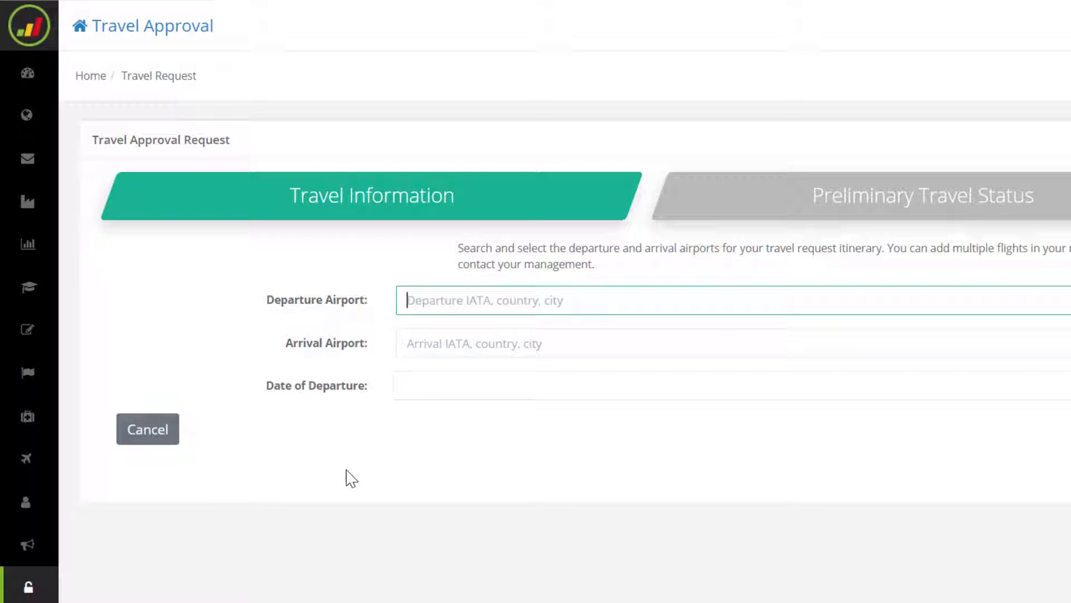
pyautogui.write('cph')
# - Add a Copenhagen (CPH) to London Heathrow (LHR) flight departing 28 June 2020
pyautogui.click(457, 362)
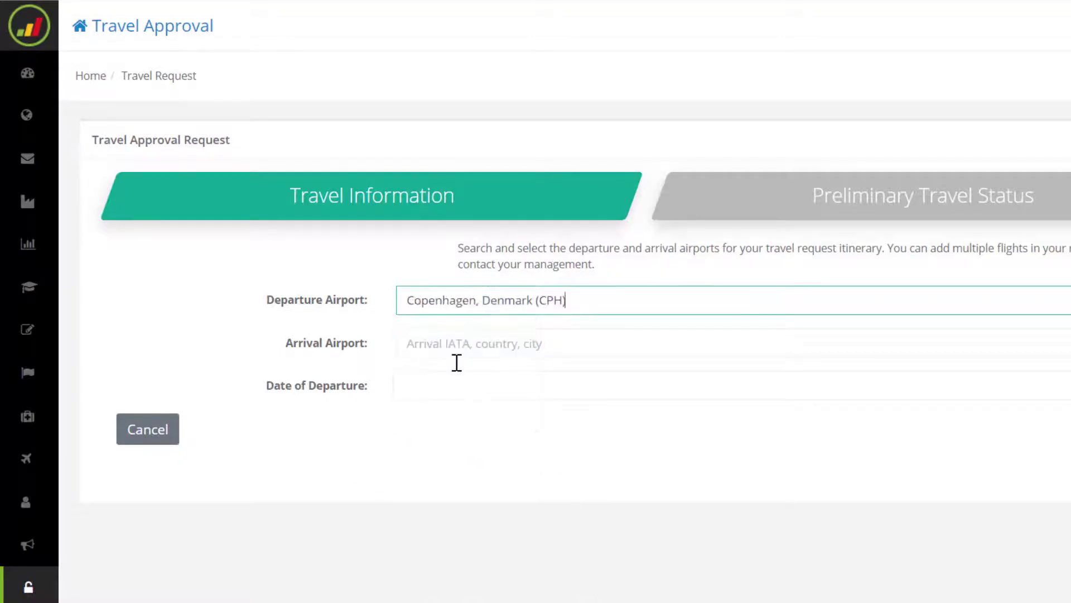
pyautogui.click(451, 347)
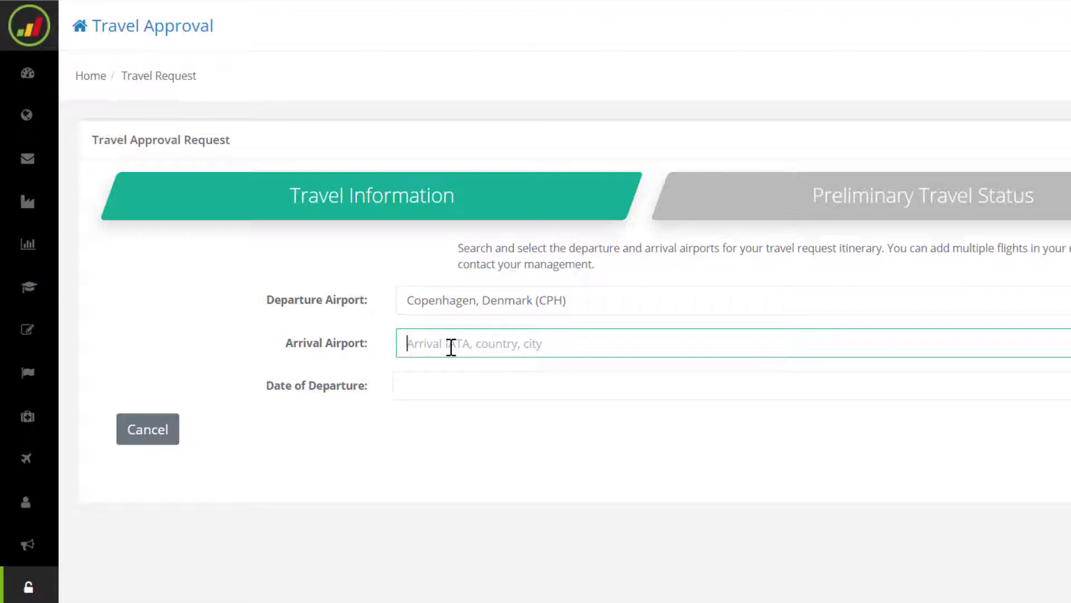
pyautogui.write('lhr')
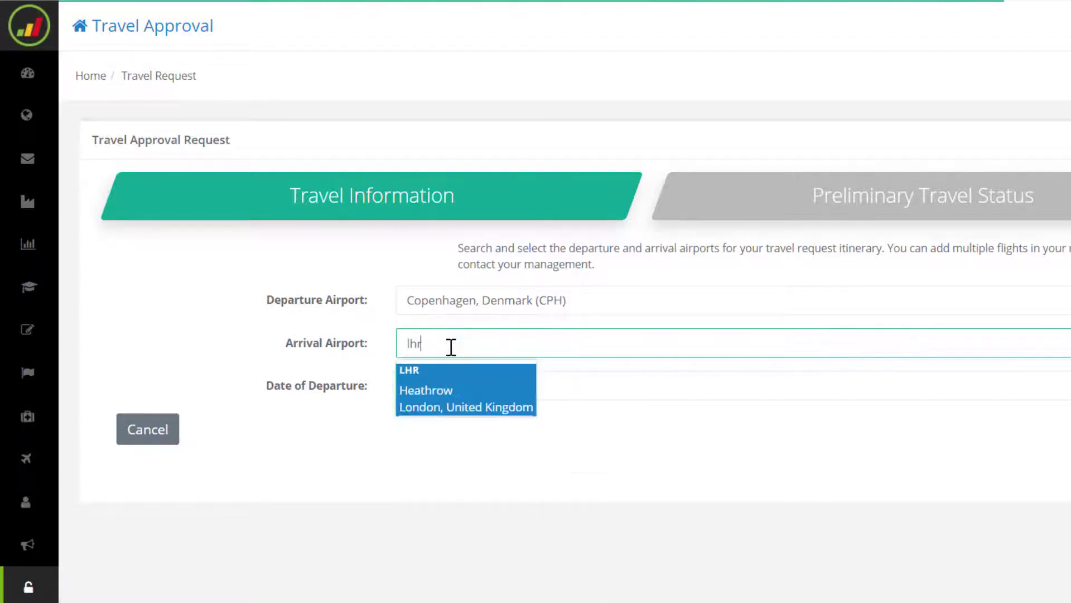
pyautogui.click(449, 383)
pyautogui.click(449, 398)
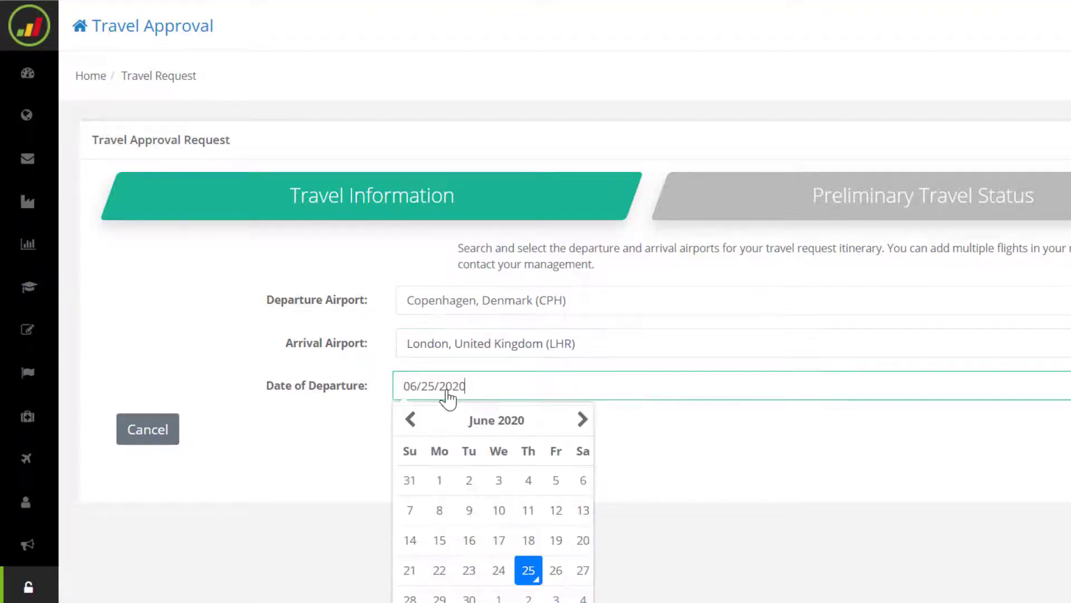
pyautogui.click(409, 598)
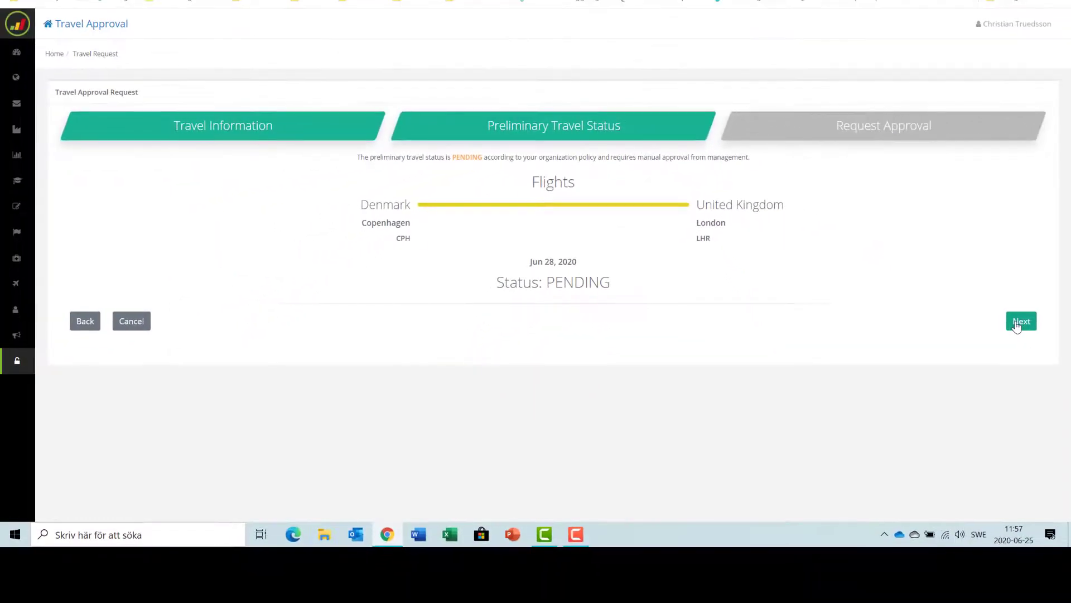
# - Submit the pending Copenhagen–London request for manual approval
pyautogui.click(1021, 322)
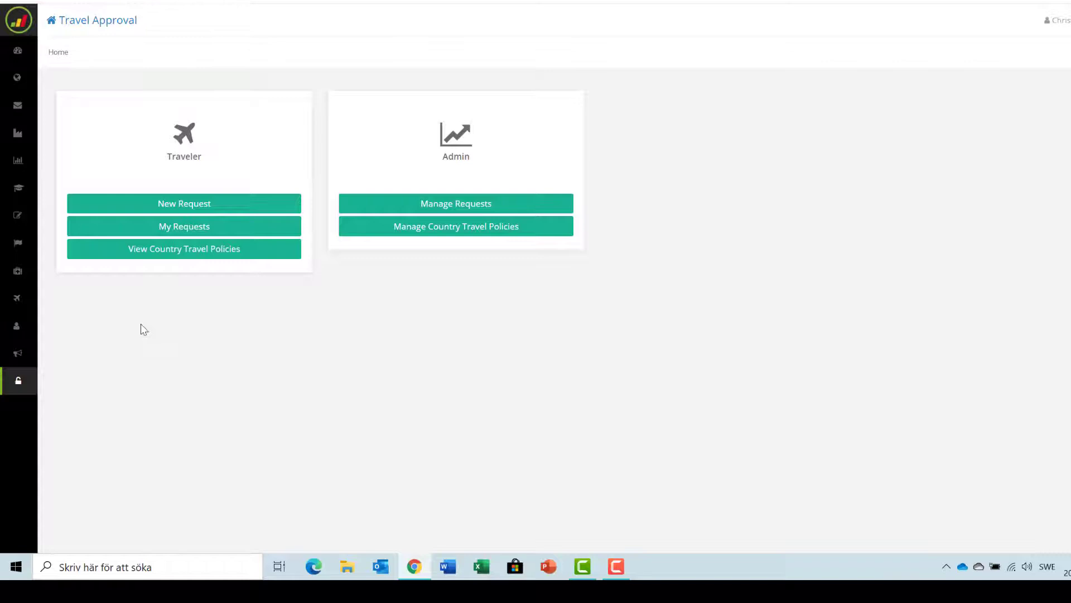
pyautogui.click(142, 260)
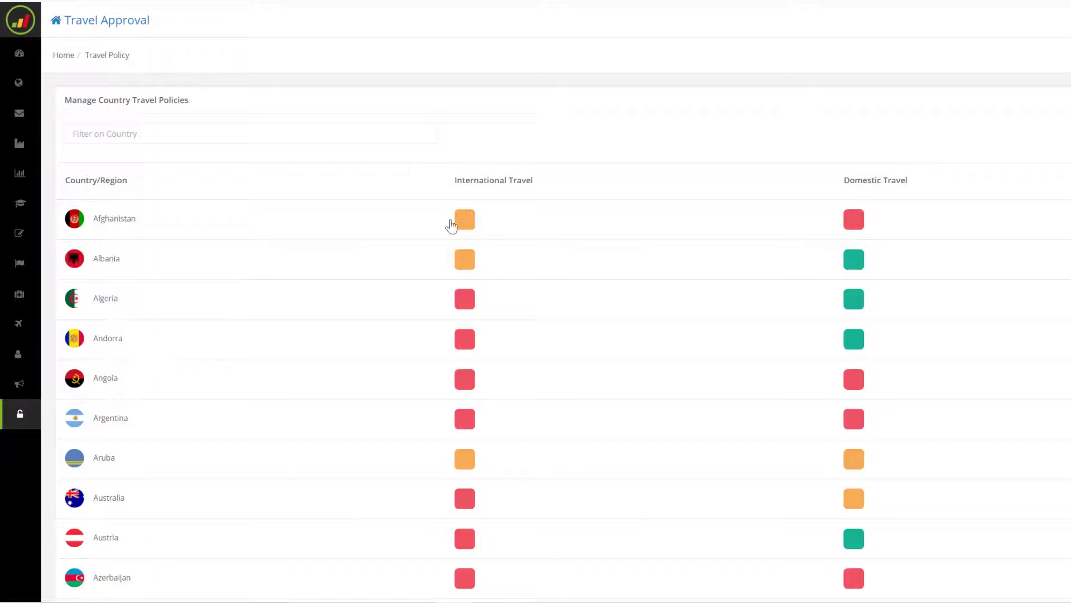
pyautogui.click(429, 230)
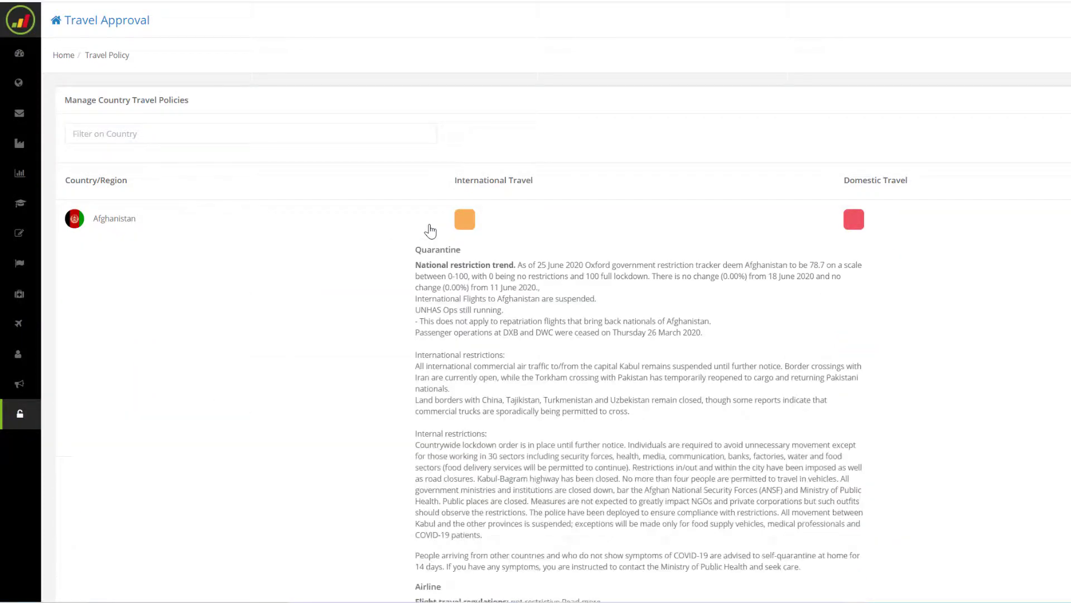
pyautogui.scroll(-1, 429, 230)
pyautogui.scroll(-2, 430, 230)
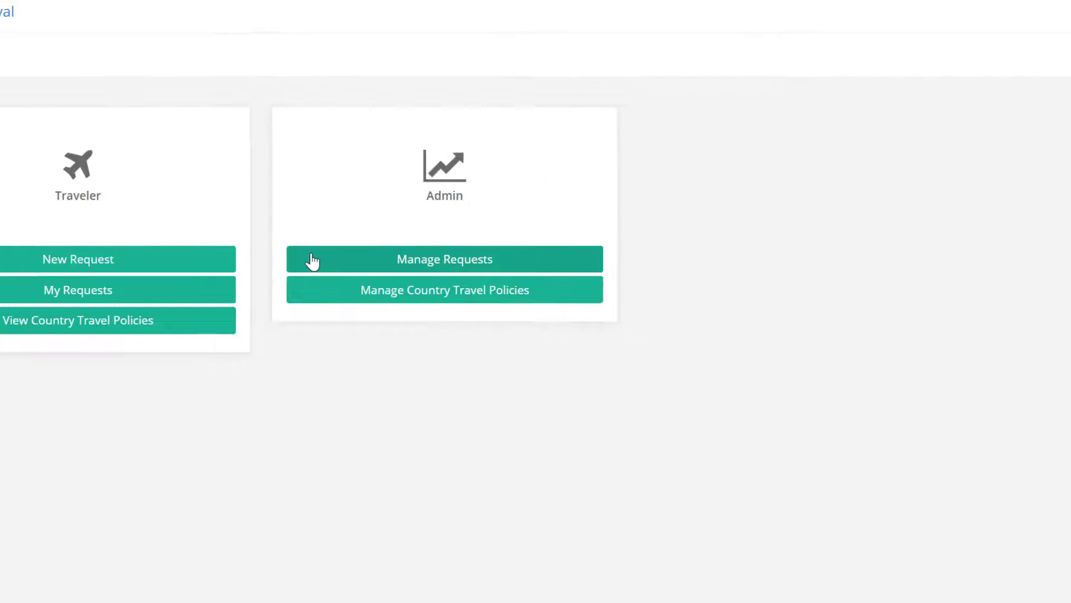
# - In Manage Requests, change a request's approval status, then review the Pending list and the Log
pyautogui.click(315, 218)
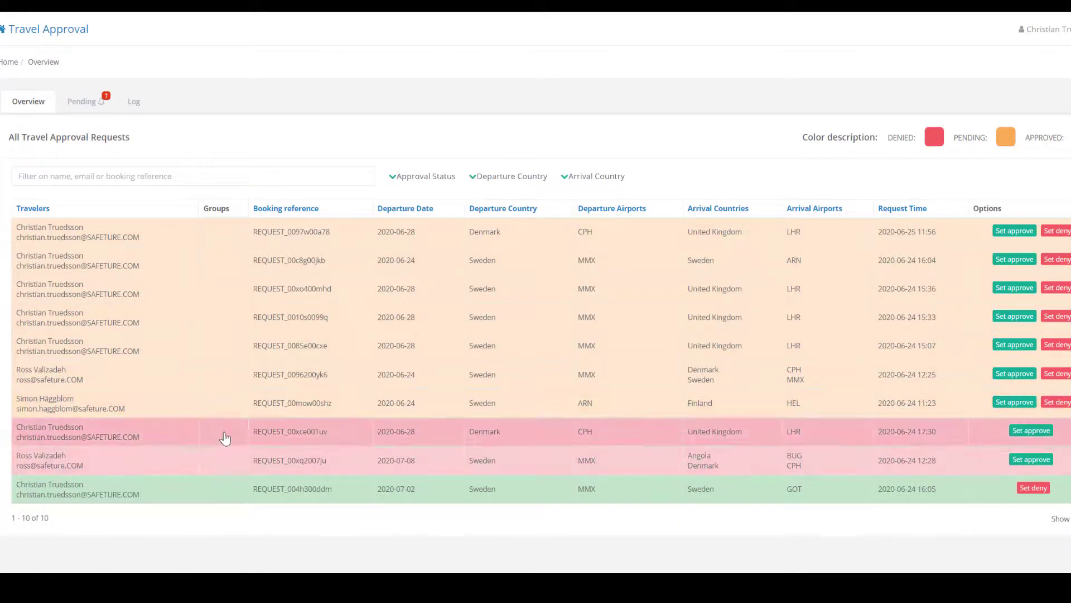
pyautogui.click(220, 433)
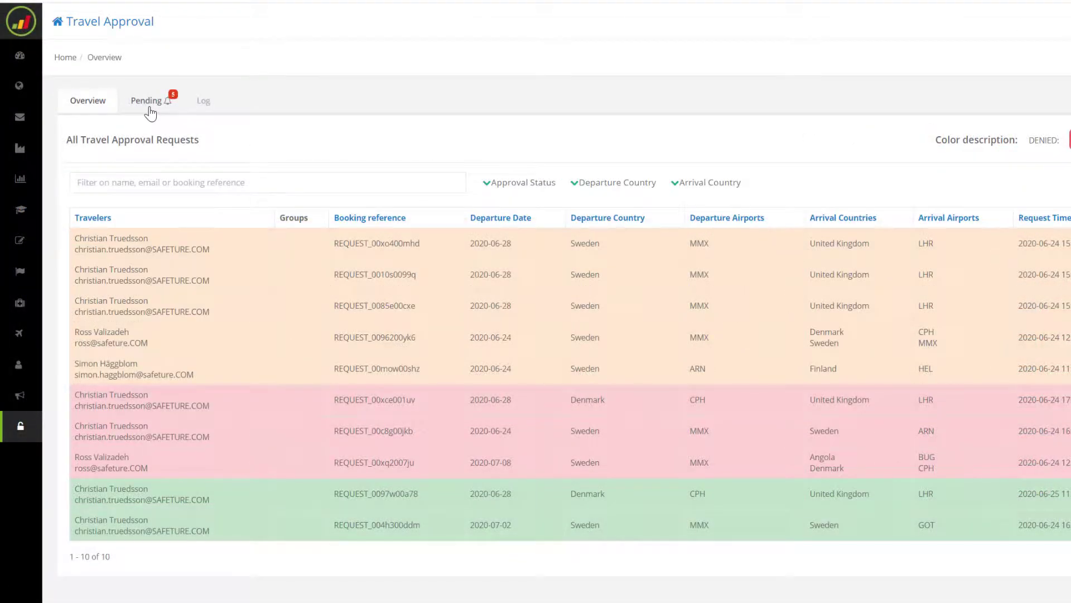
pyautogui.click(148, 102)
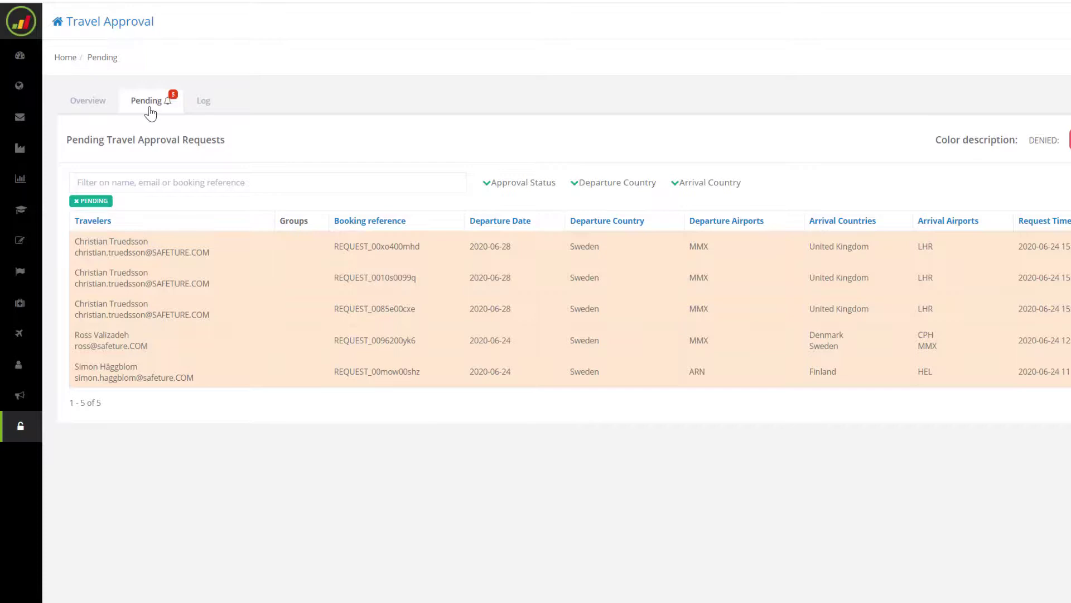
pyautogui.click(201, 101)
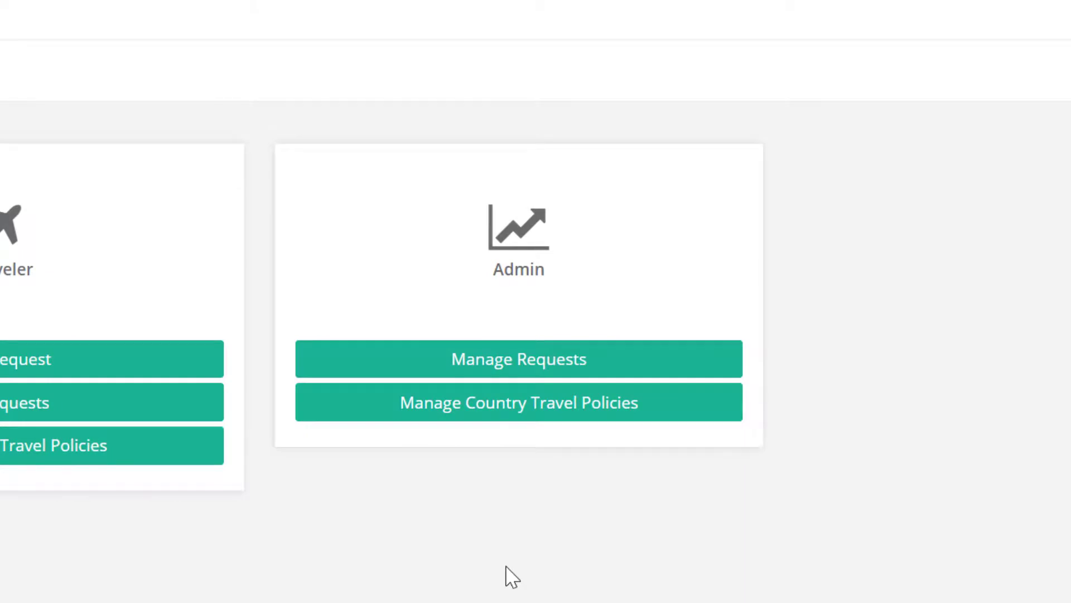
# - From Manage Country Travel Policies, edit the Afghanistan policy row
pyautogui.click(468, 407)
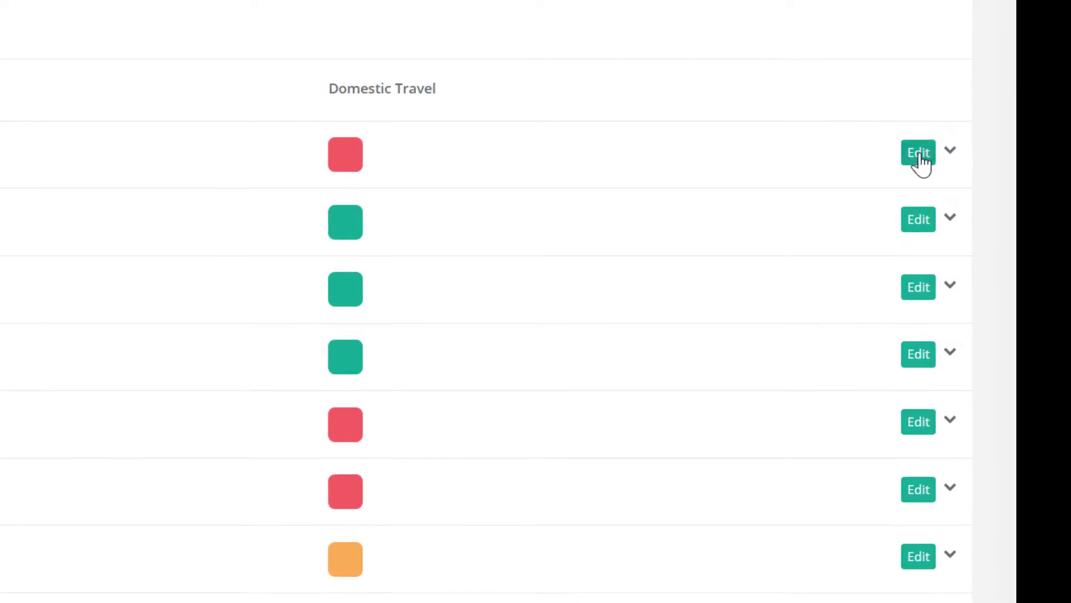
pyautogui.click(921, 154)
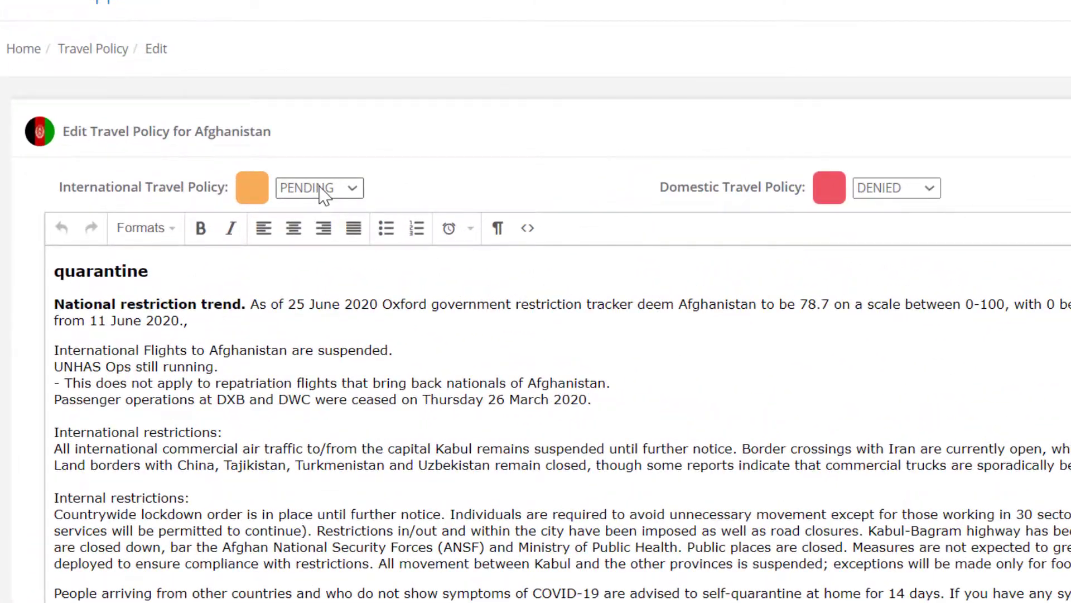
# - Set international travel to DENIED, domestic to APPROVED, and add a blank line above the quarantine heading
pyautogui.click(323, 189)
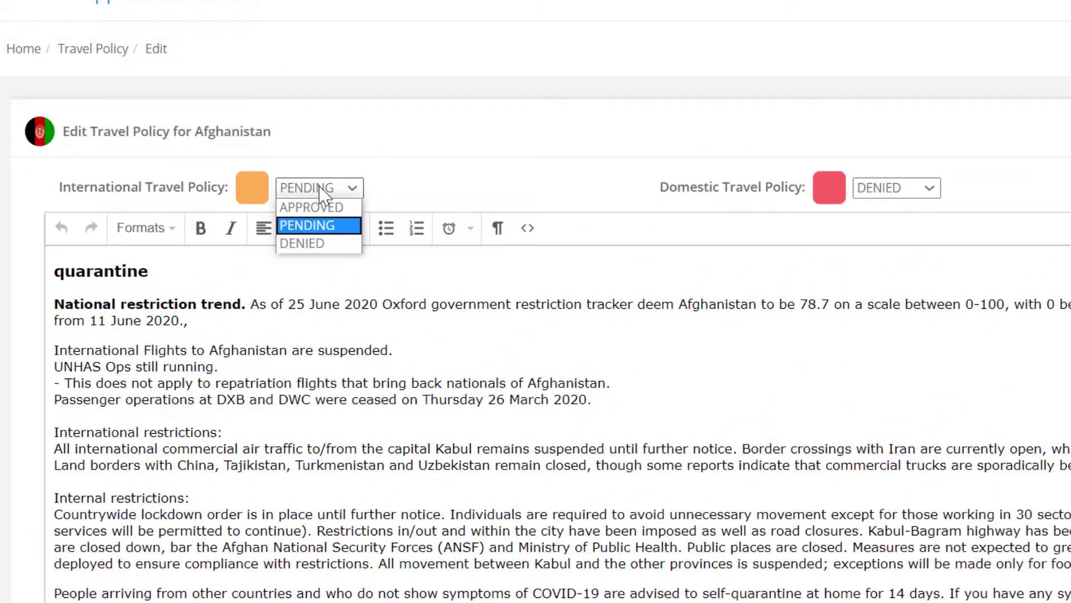
pyautogui.click(324, 245)
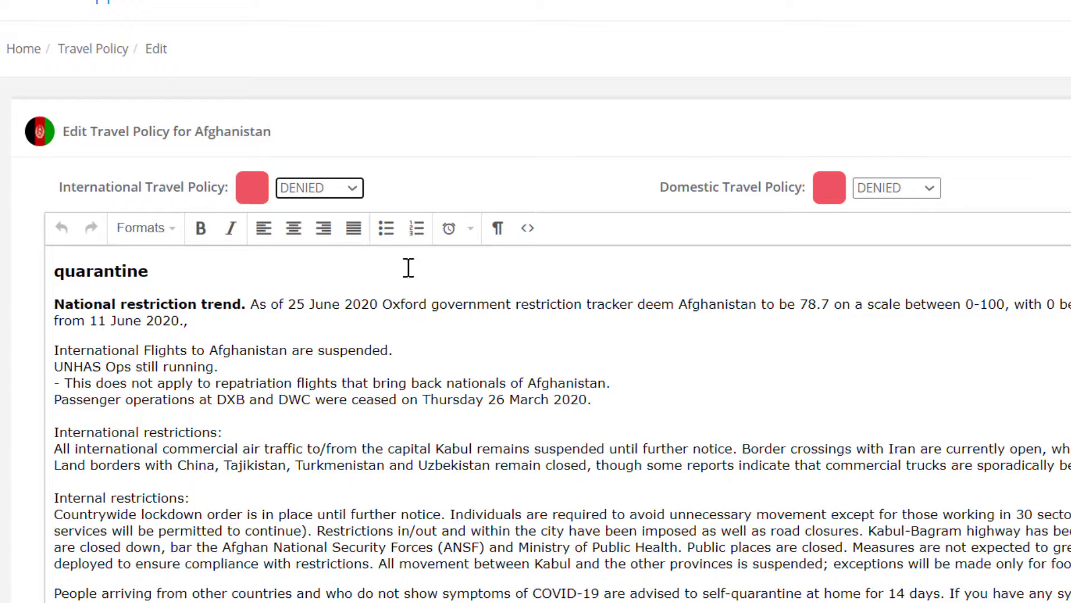
pyautogui.click(869, 186)
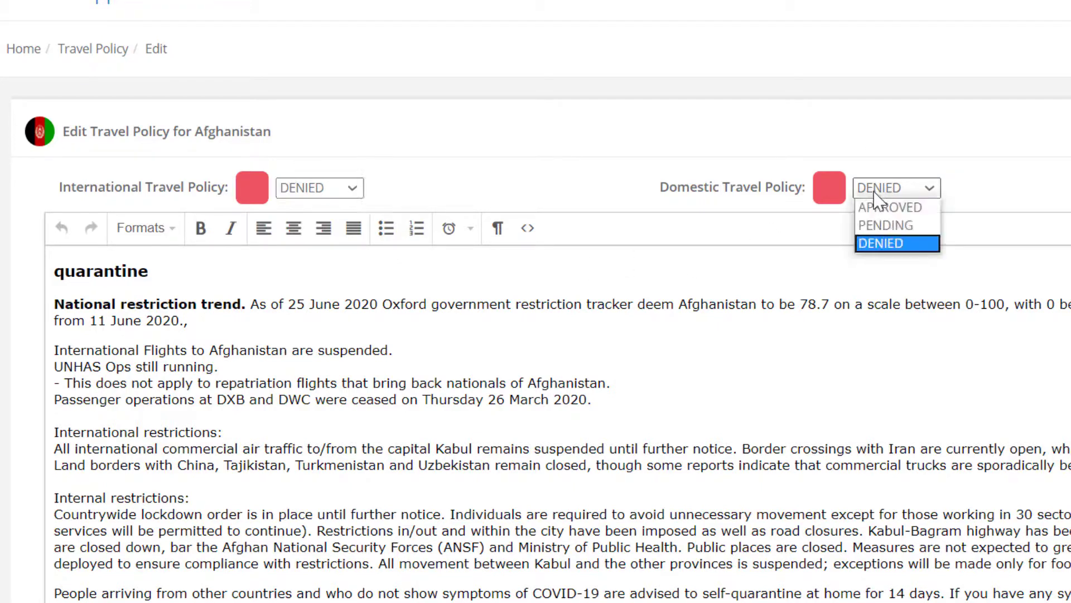
pyautogui.click(919, 210)
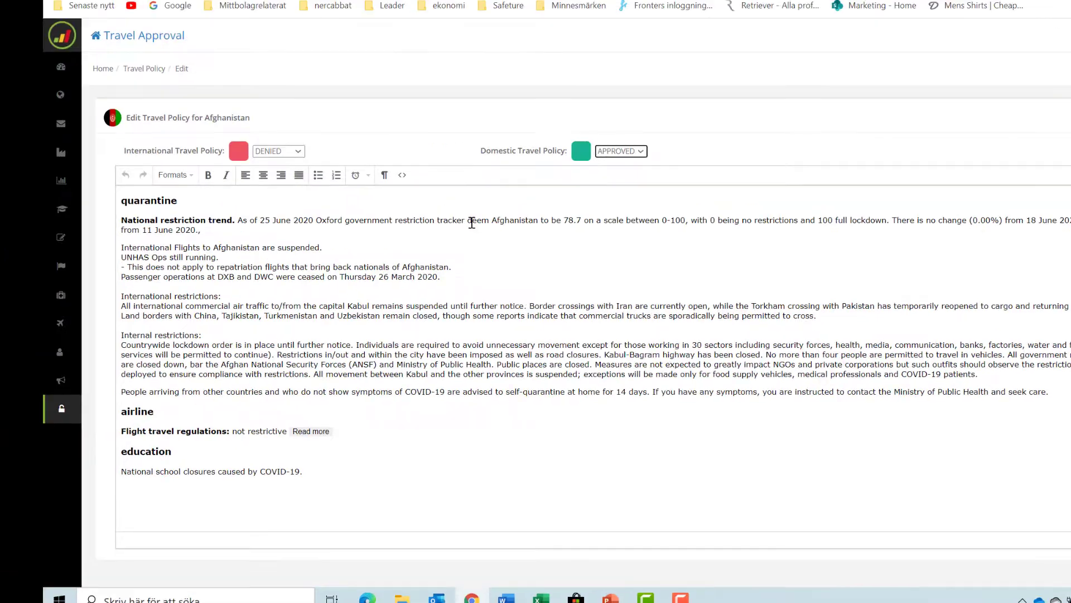
pyautogui.click(121, 202)
pyautogui.press('Return')
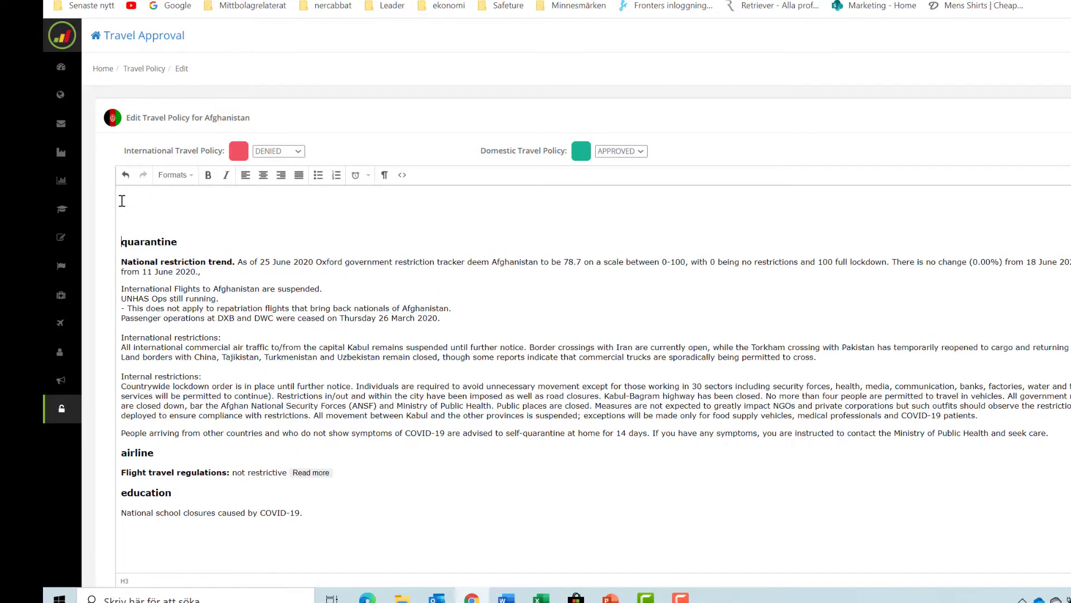